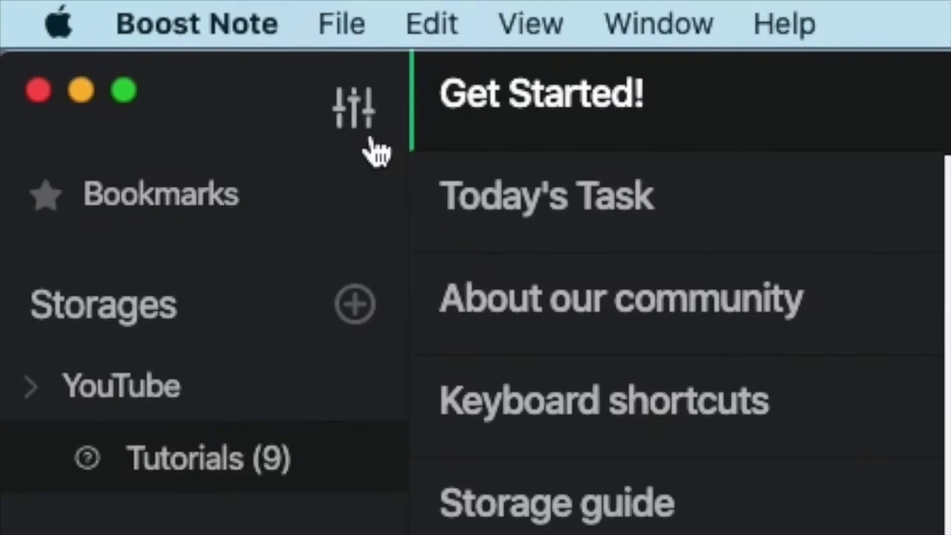
- Switch the application theme to Light in the General preferences and return to the Get Started! note
{"action": "left_click", "coordinate": [360, 121]}
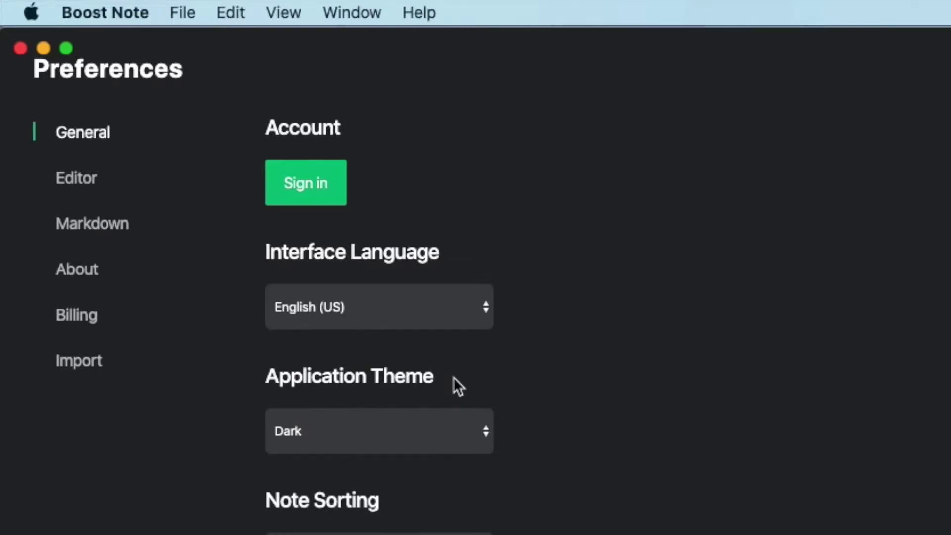
{"action": "left_click", "coordinate": [488, 430]}
{"action": "left_click", "coordinate": [488, 431]}
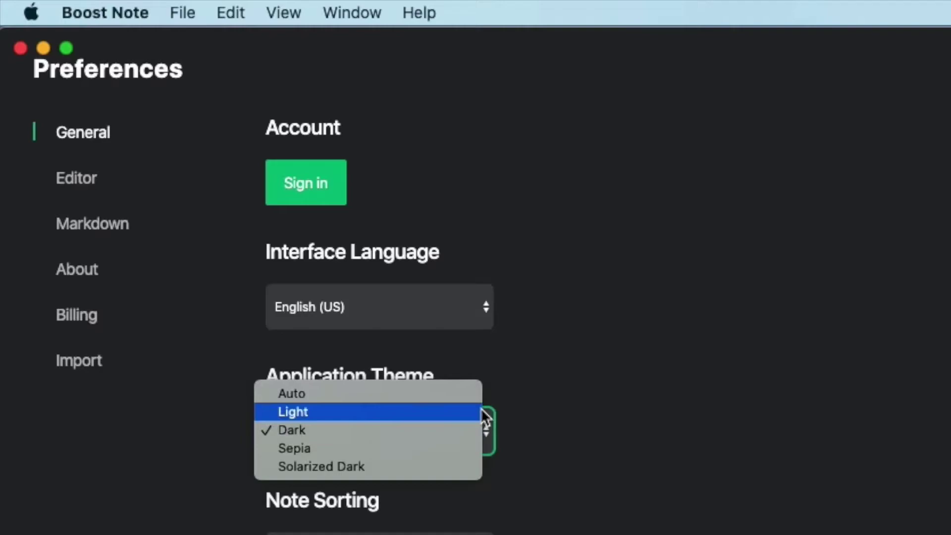
{"action": "left_click", "coordinate": [453, 410]}
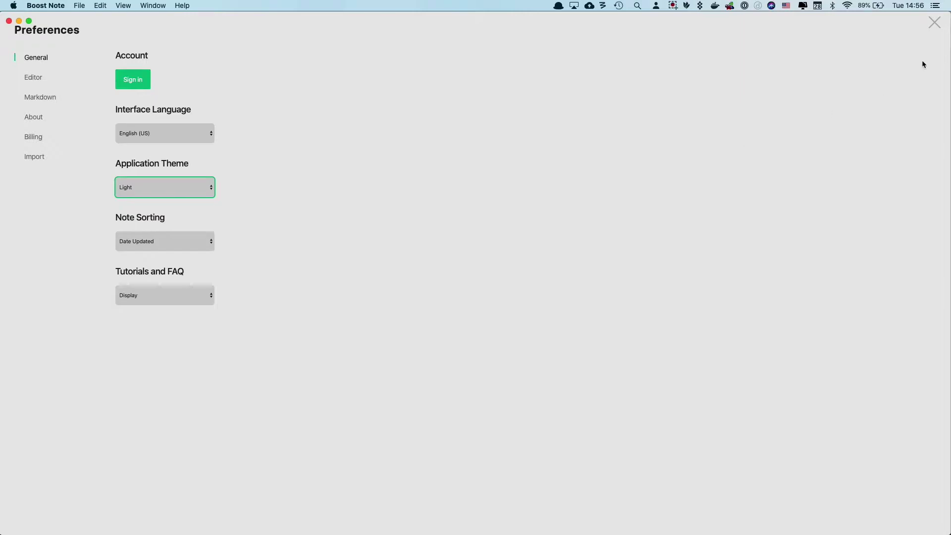
{"action": "left_click", "coordinate": [935, 25]}
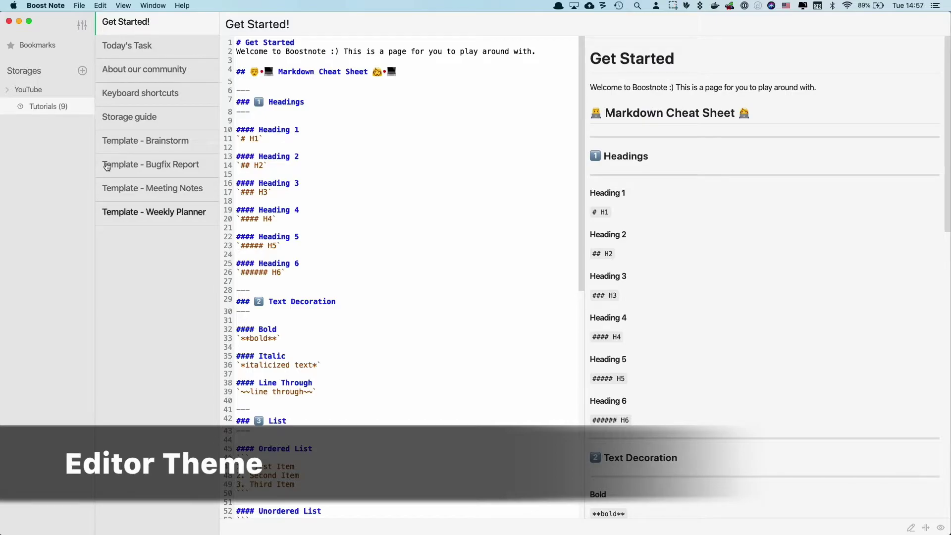
- Set the editor theme to Base16-light in the Editor preferences
{"action": "left_click", "coordinate": [80, 30]}
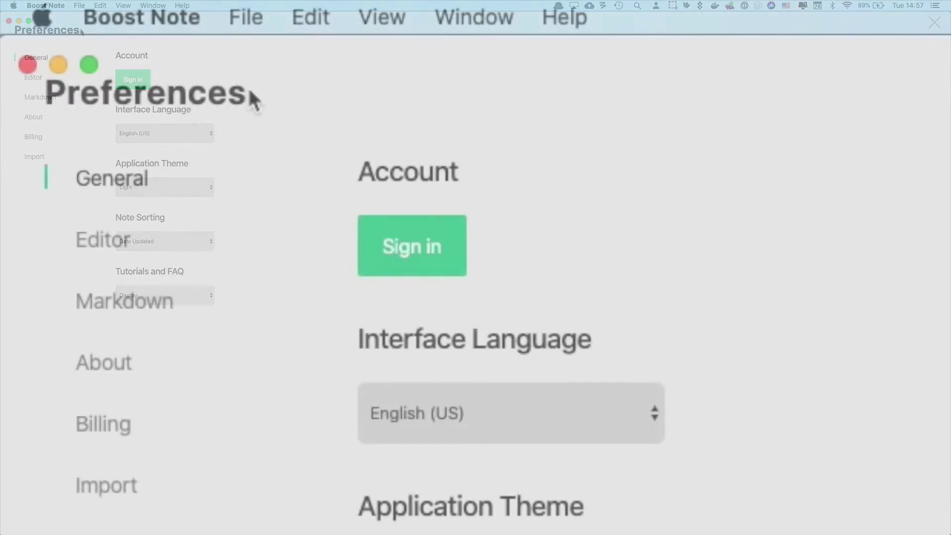
{"action": "left_click", "coordinate": [171, 252]}
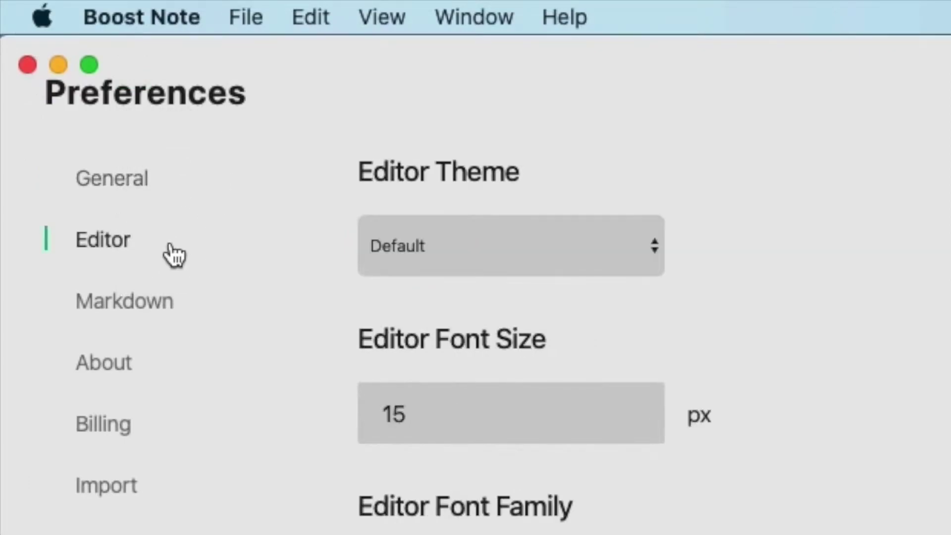
{"action": "left_click_drag", "start_coordinate": [524, 172], "coordinate": [350, 177]}
{"action": "left_click", "coordinate": [563, 261]}
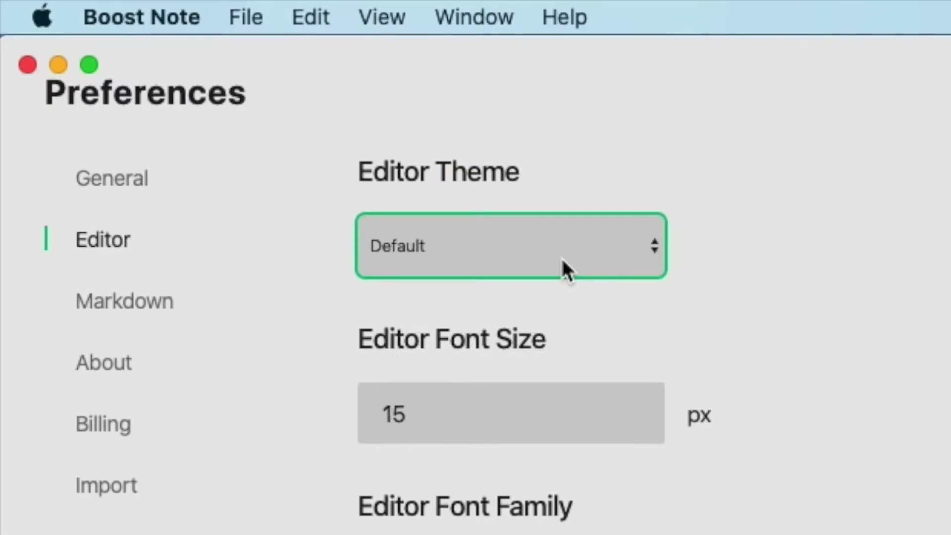
{"action": "left_click", "coordinate": [562, 257]}
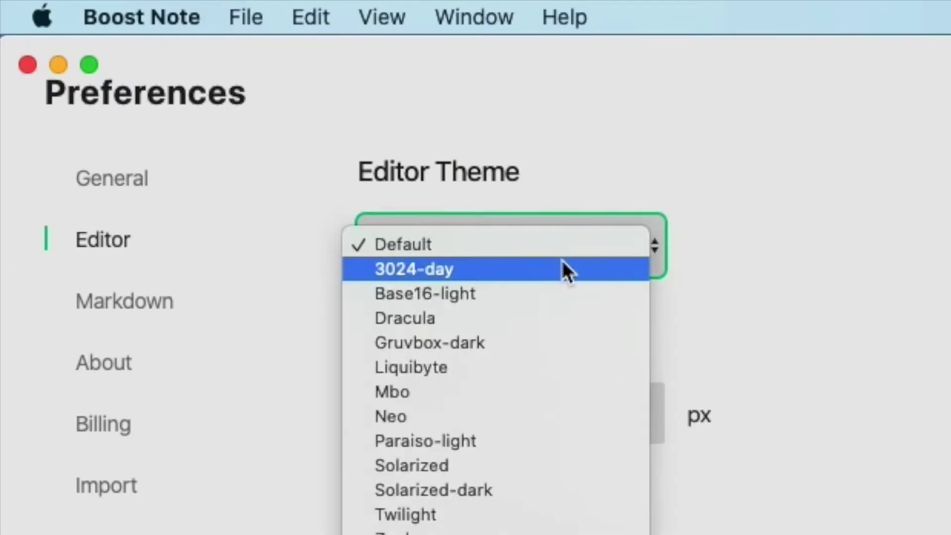
{"action": "left_click", "coordinate": [567, 294]}
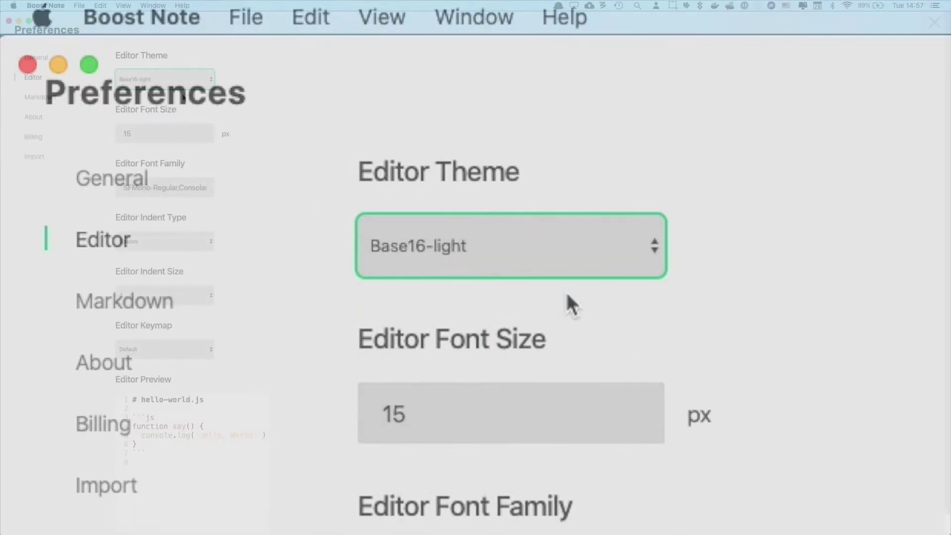
- Change the editor theme to Solarized-dark and check the sample code in the preview
{"action": "left_click_drag", "start_coordinate": [191, 471], "coordinate": [111, 376]}
{"action": "left_click", "coordinate": [367, 340]}
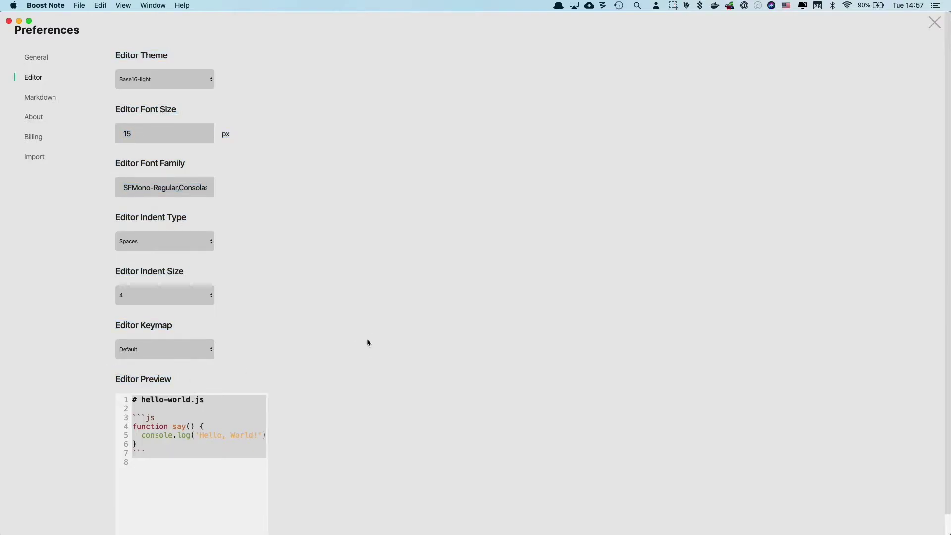
{"action": "left_click", "coordinate": [368, 341]}
{"action": "left_click", "coordinate": [191, 83]}
{"action": "left_click", "coordinate": [189, 79]}
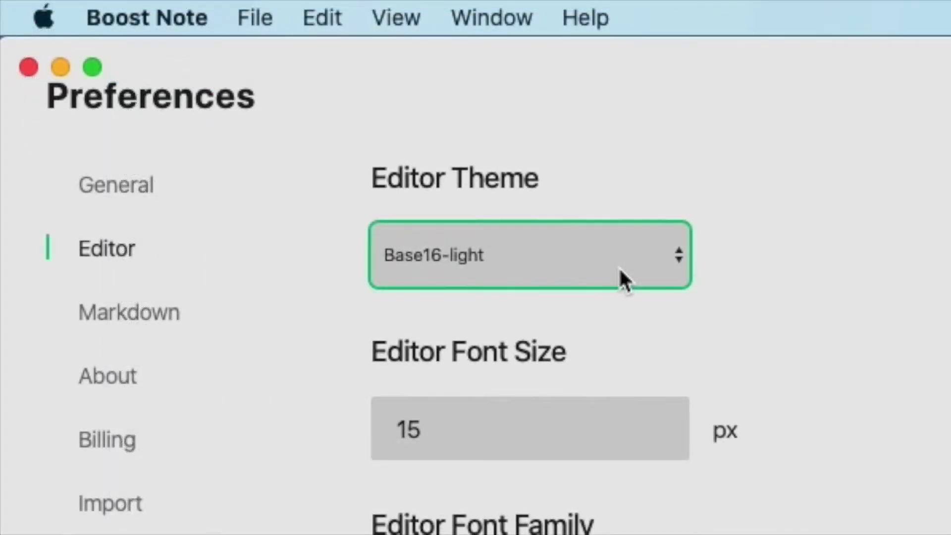
{"action": "left_click", "coordinate": [622, 280]}
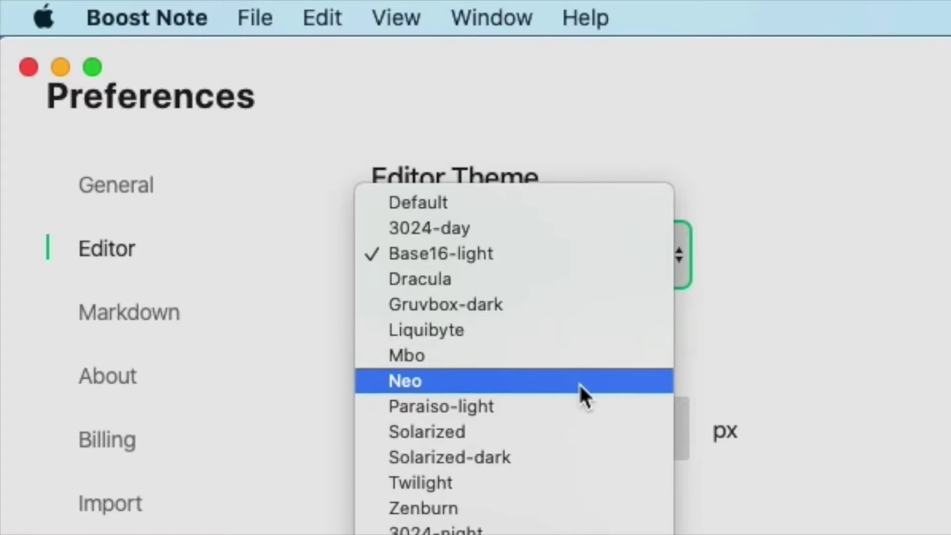
{"action": "left_click", "coordinate": [565, 454]}
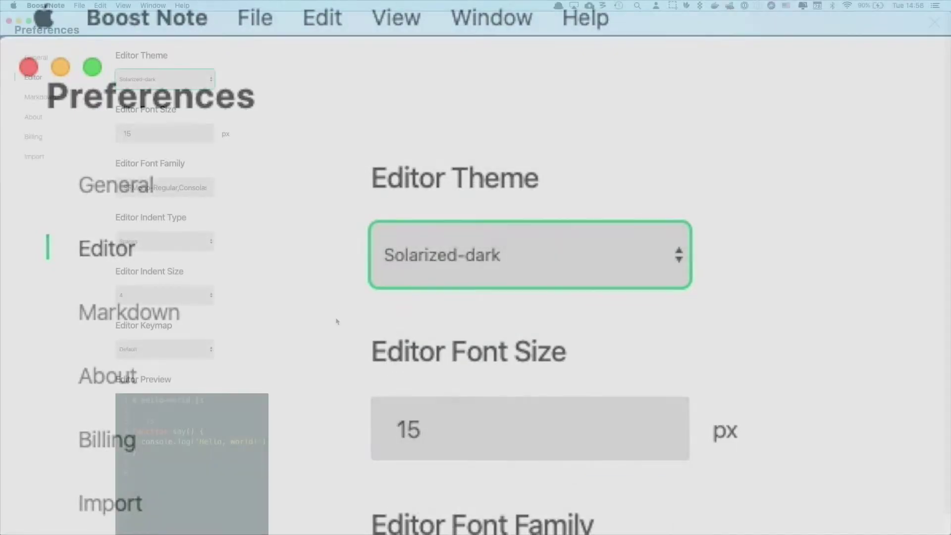
{"action": "left_click", "coordinate": [233, 463]}
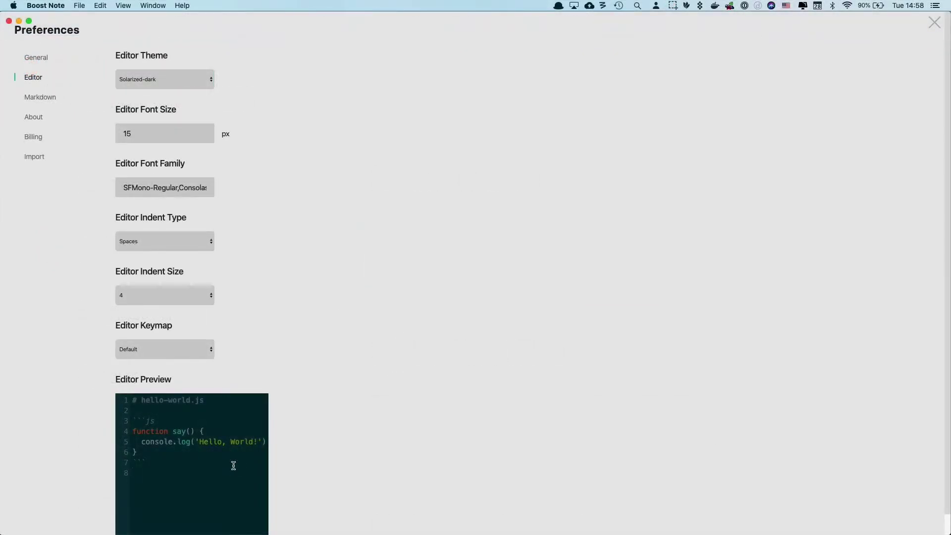
{"action": "left_click", "coordinate": [664, 317]}
- Close Preferences and highlight the HTML code block (lines 68–71) in the editor and the rendered preview
{"action": "left_click", "coordinate": [934, 22]}
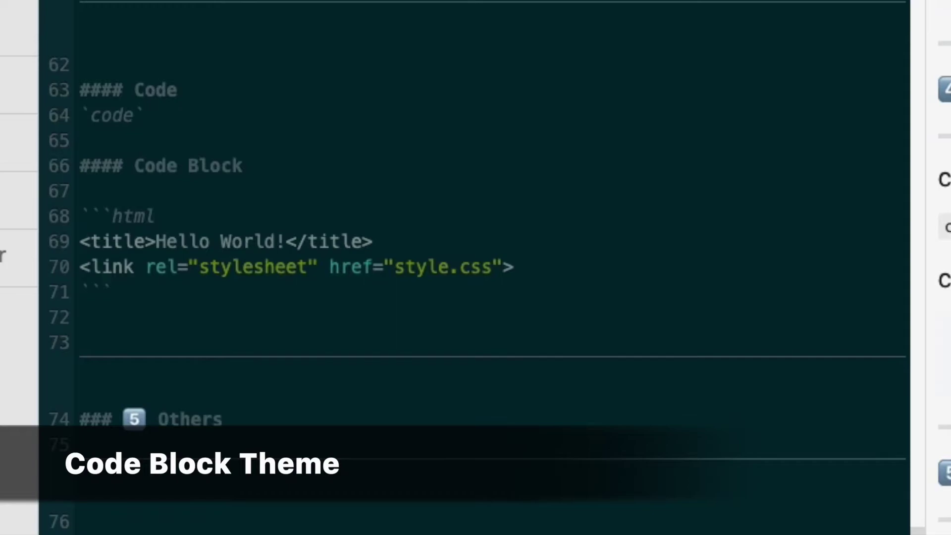
{"action": "left_click_drag", "start_coordinate": [564, 282], "coordinate": [81, 208]}
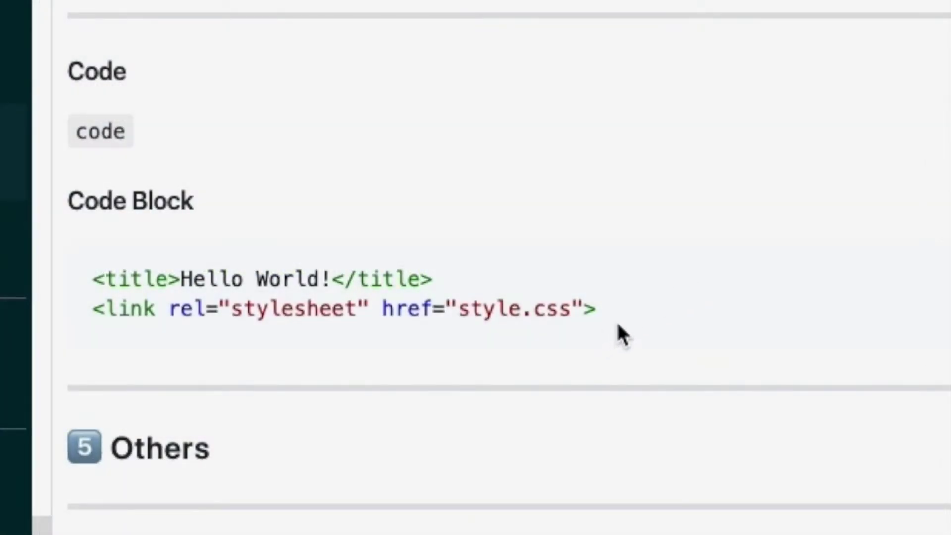
{"action": "left_click_drag", "start_coordinate": [614, 327], "coordinate": [60, 271]}
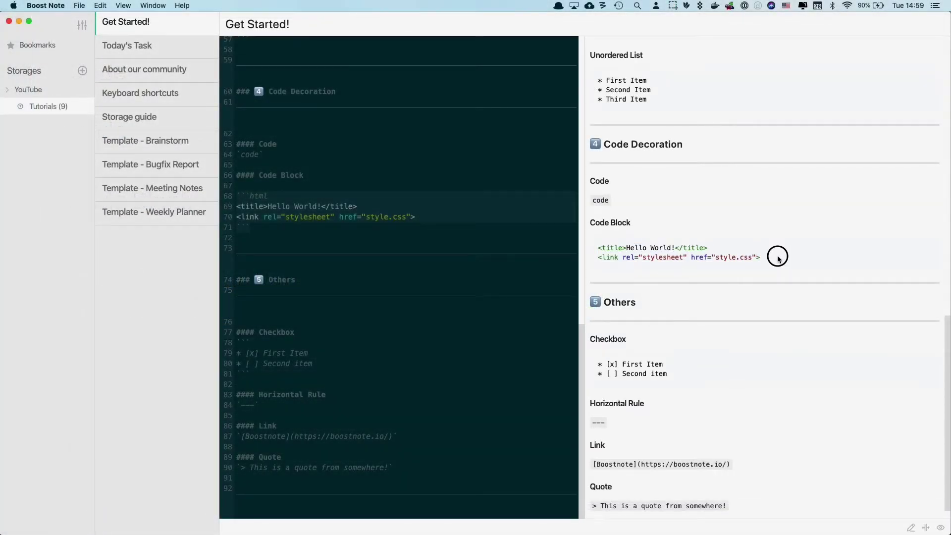
- Choose Dracula as the code block theme under Markdown preferences, then return to the note
{"action": "left_click_drag", "start_coordinate": [778, 258], "coordinate": [643, 241]}
{"action": "left_click", "coordinate": [770, 254]}
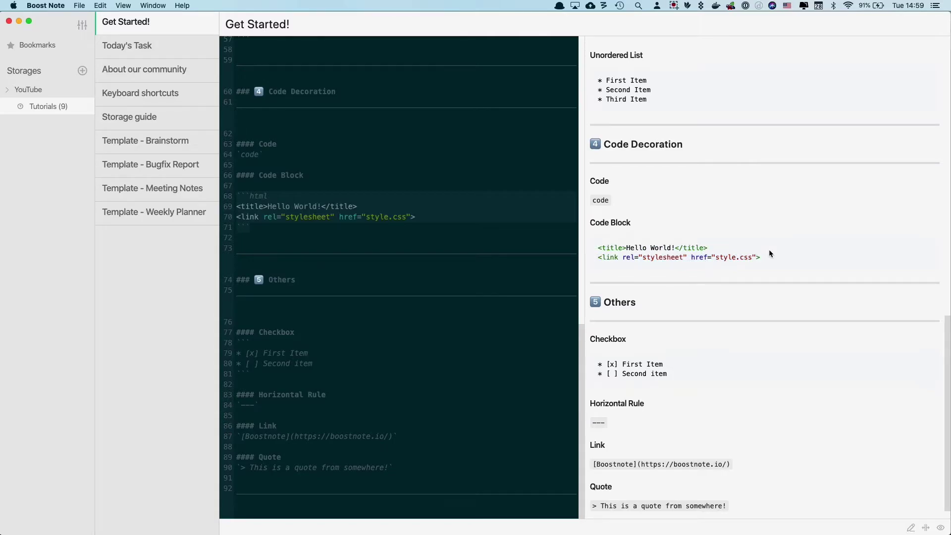
{"action": "left_click", "coordinate": [82, 27]}
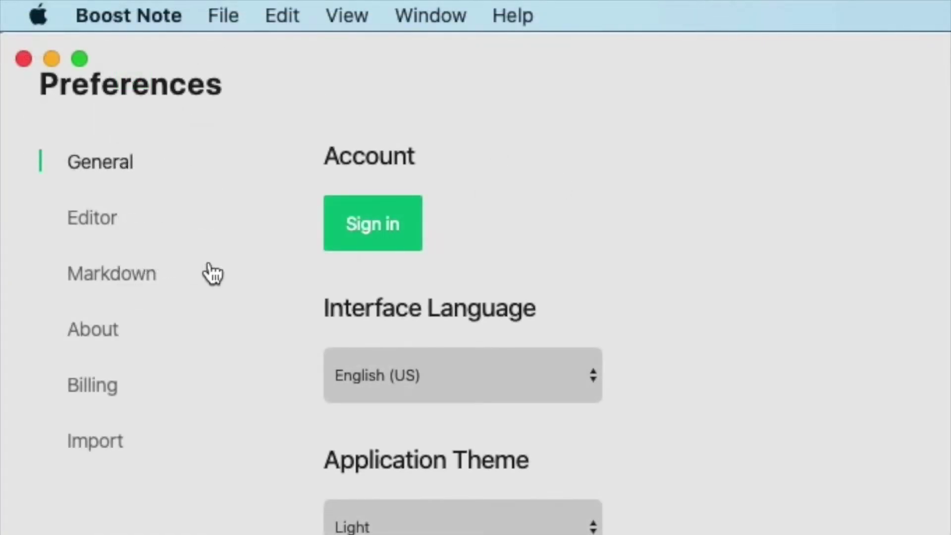
{"action": "left_click", "coordinate": [133, 285]}
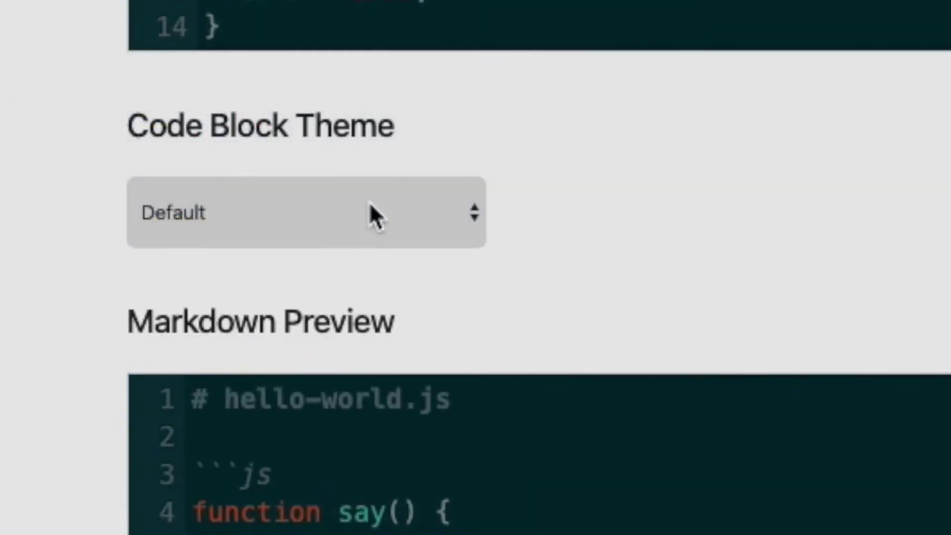
{"action": "left_click", "coordinate": [183, 288]}
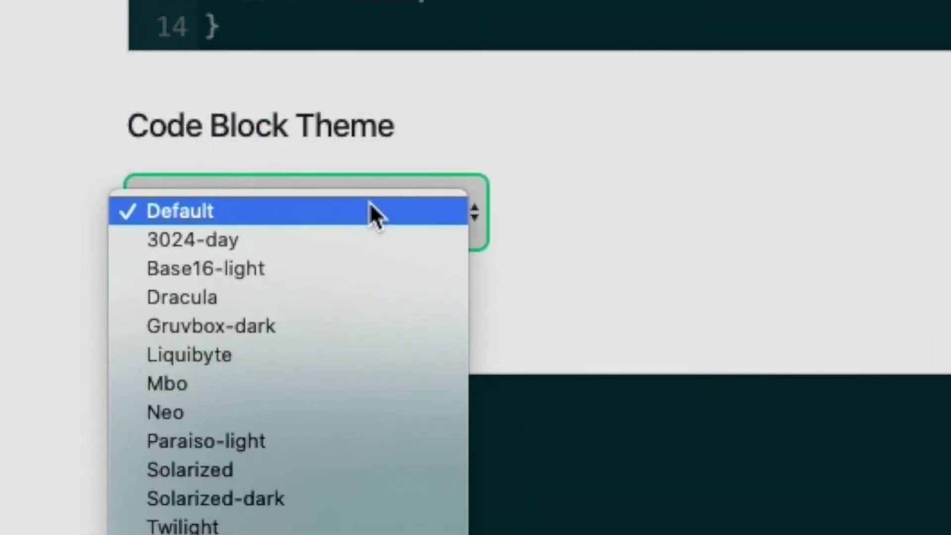
{"action": "left_click", "coordinate": [374, 292]}
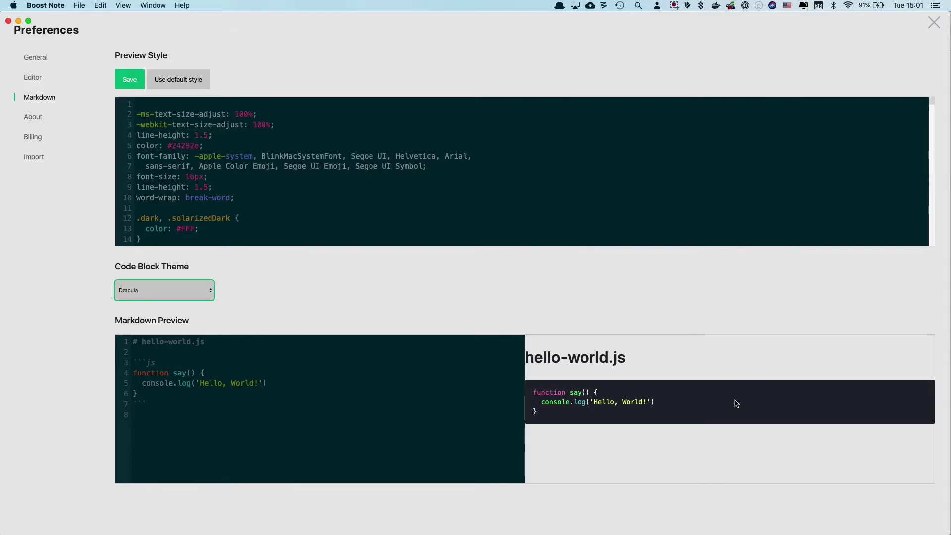
{"action": "left_click", "coordinate": [933, 23]}
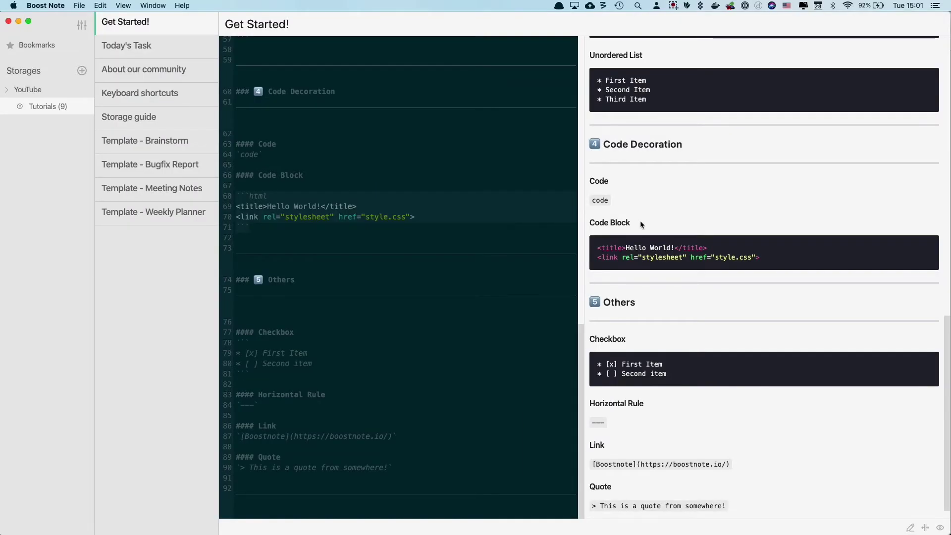